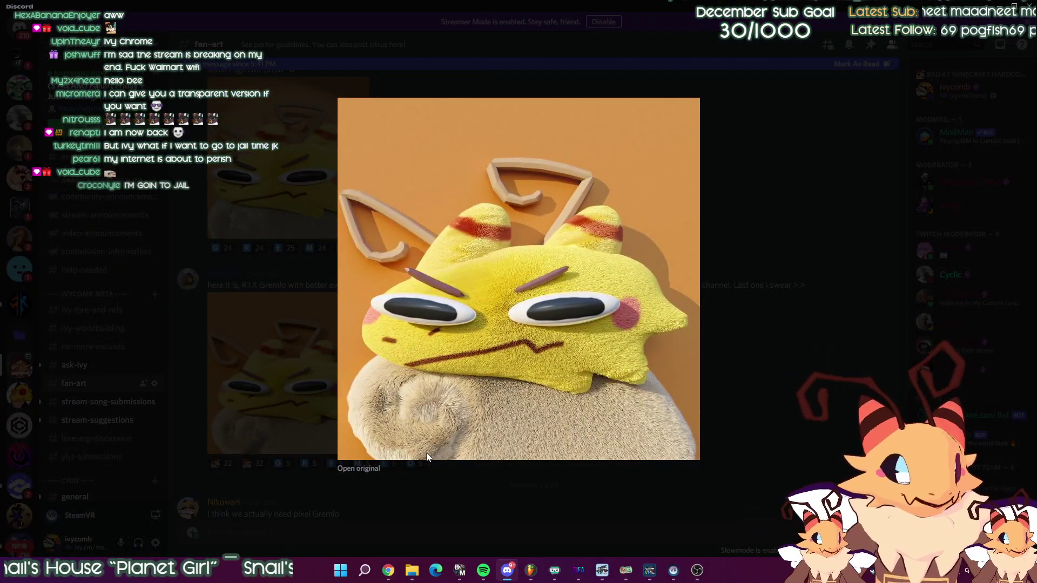
Show the 4000×4000 render full size, zoomed to 100% on the eyes and mouth fur
left_click(358, 469)
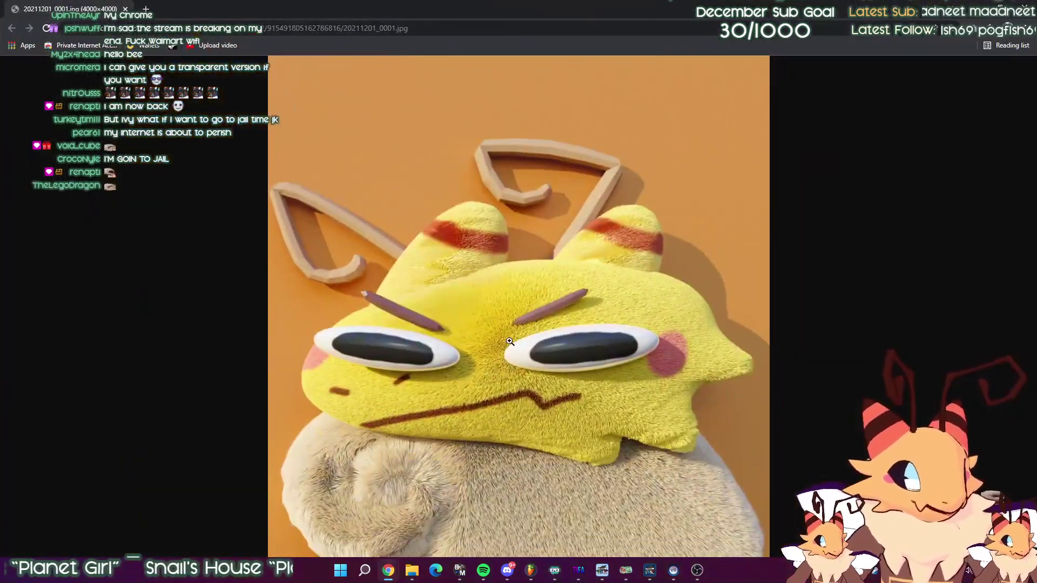
left_click(512, 344)
scroll(521, 350, "down", 4)
scroll(521, 344, "up", 2)
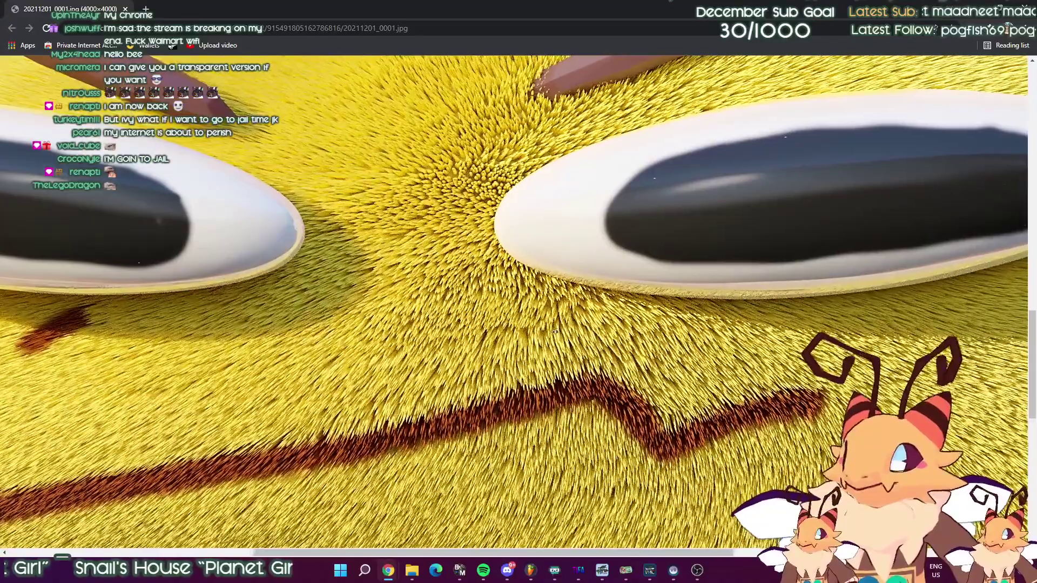
scroll(619, 282, "up", 2)
scroll(619, 281, "up", 1)
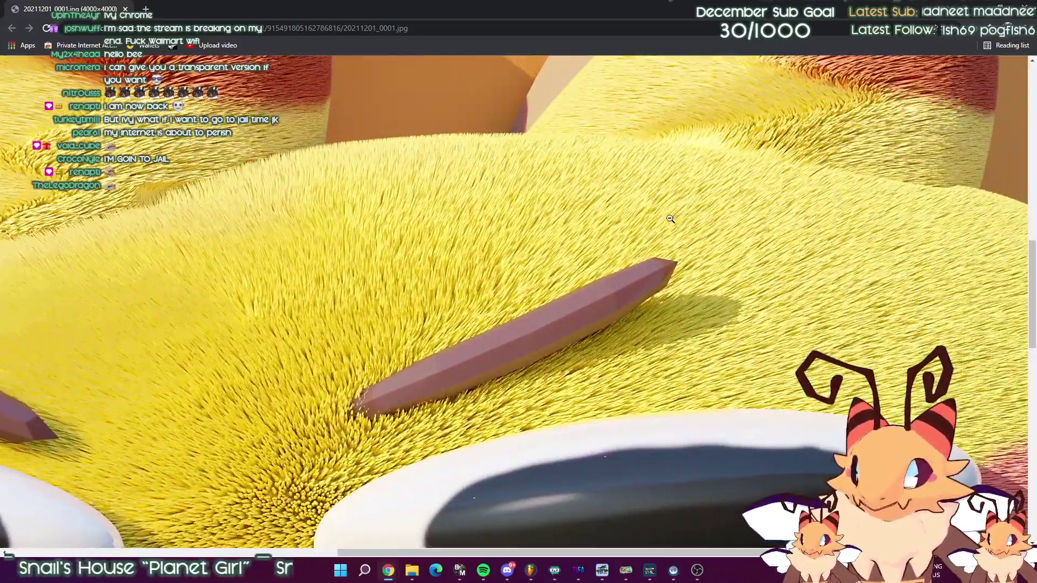
scroll(669, 216, "down", 2)
scroll(566, 268, "down", 3)
scroll(445, 324, "down", 2)
scroll(444, 323, "up", 2)
scroll(502, 316, "up", 2)
scroll(566, 306, "up", 2)
right_click(588, 302)
left_click(451, 280)
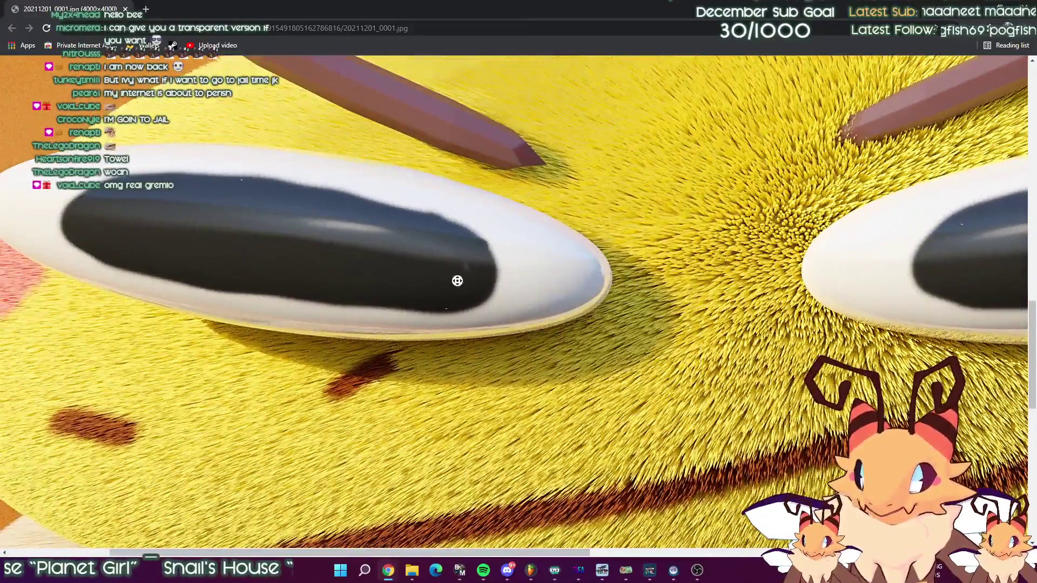
scroll(537, 273, "down", 3)
scroll(537, 273, "right", 2)
scroll(573, 332, "down", 2)
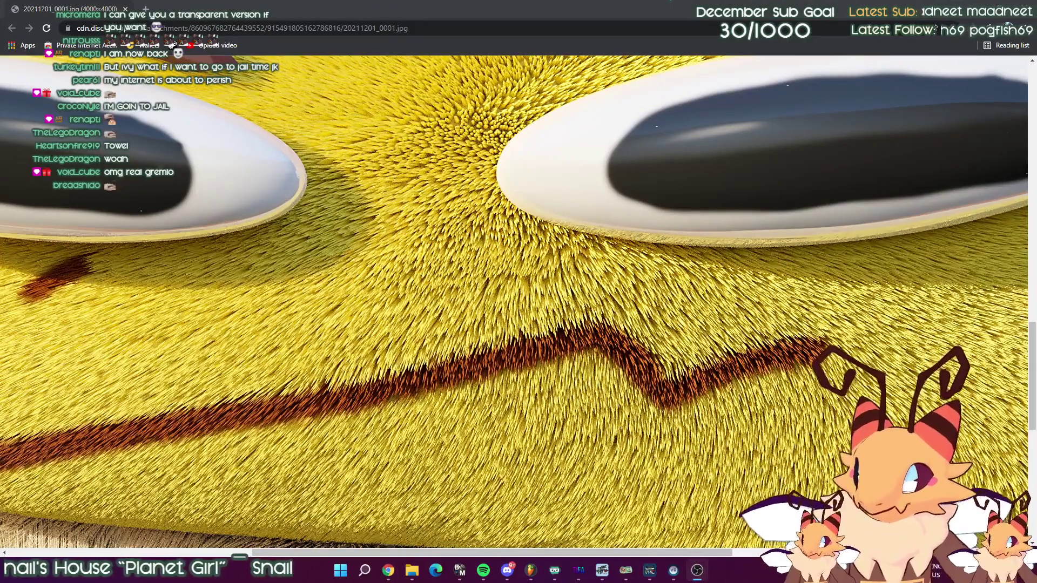
Fit the render to the window, then zoom back to full size at an eye
left_click(749, 153)
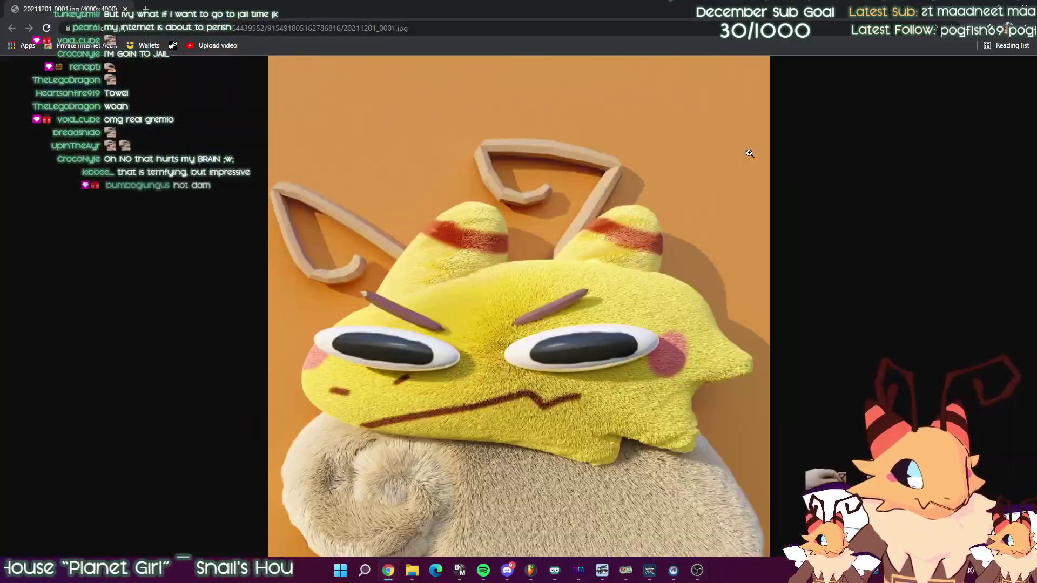
left_click(537, 364)
scroll(536, 364, "up", 3)
scroll(567, 349, "up", 4)
scroll(701, 318, "up", 3)
scroll(701, 317, "down", 3)
scroll(486, 291, "down", 2)
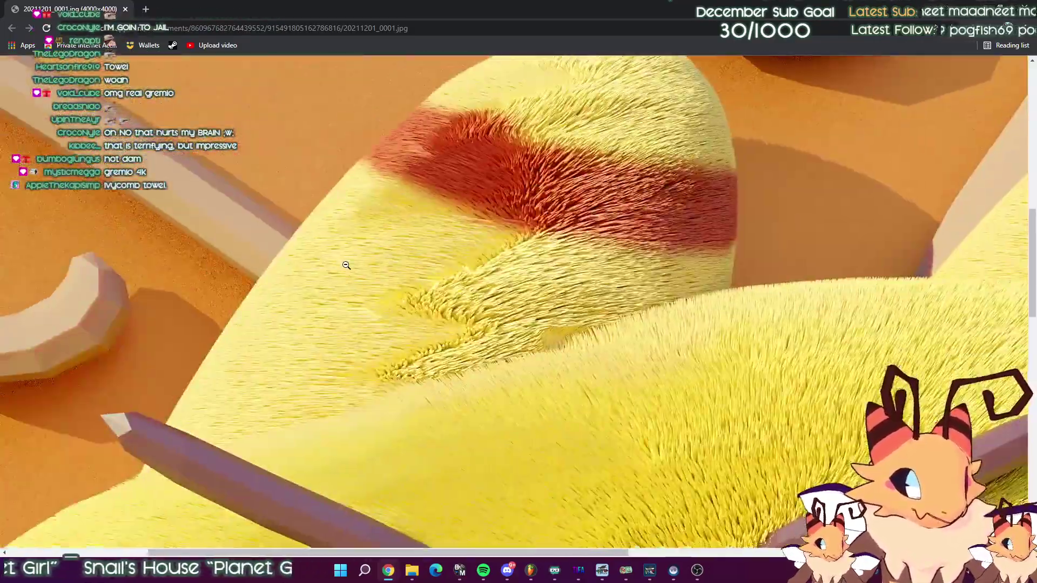
scroll(342, 266, "down", 3)
scroll(388, 207, "down", 2)
scroll(380, 208, "up", 2)
scroll(332, 205, "left", 2)
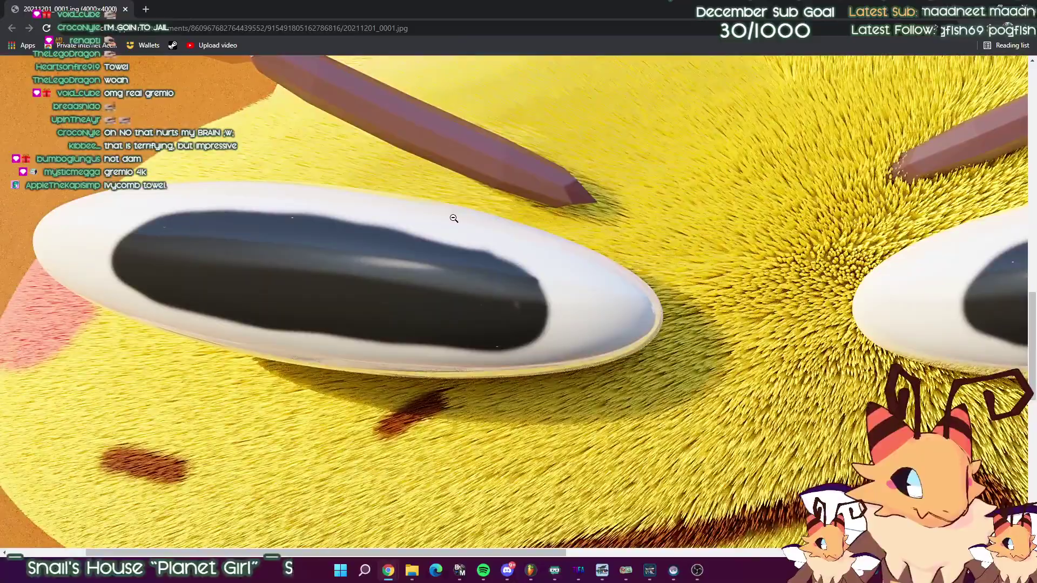
scroll(453, 218, "down", 3)
scroll(438, 218, "down", 3)
scroll(421, 217, "down", 2)
scroll(388, 217, "up", 1)
scroll(388, 217, "left", 1)
scroll(393, 217, "left", 2)
scroll(267, 333, "right", 3)
scroll(291, 328, "right", 2)
scroll(341, 312, "left", 5)
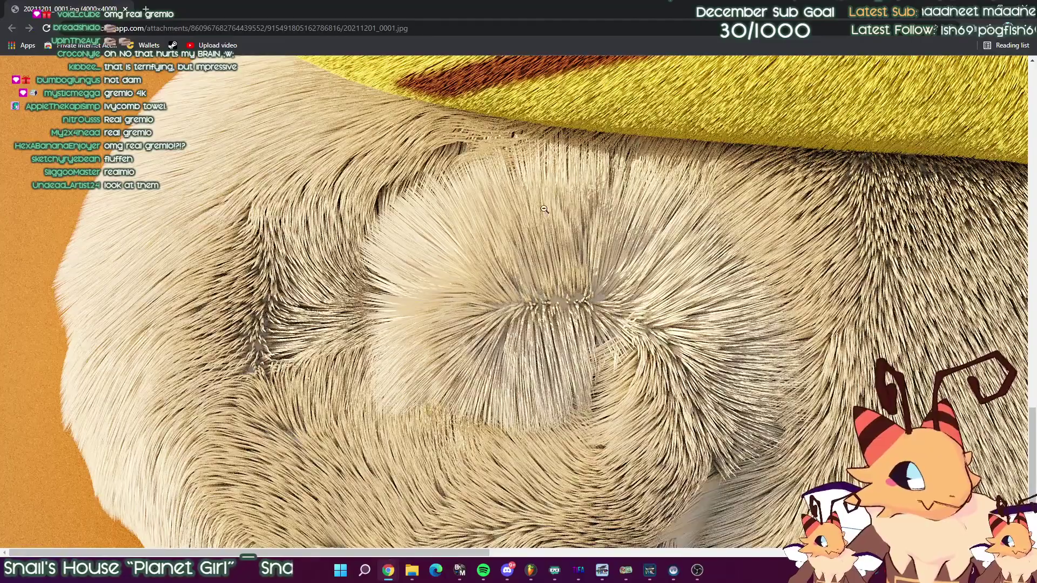
scroll(555, 199, "down", 2)
scroll(607, 219, "up", 4)
scroll(688, 244, "up", 4)
scroll(776, 264, "up", 1)
scroll(769, 259, "up", 1)
scroll(729, 247, "up", 2)
scroll(639, 224, "up", 2)
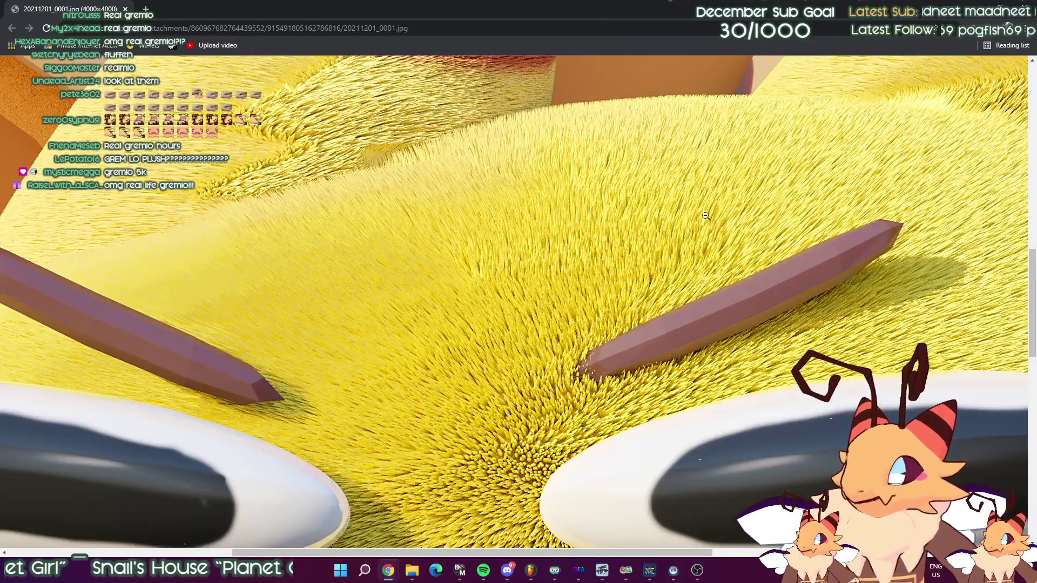
Inspect the brows and pale fur, then fit the whole creature to the window
right_click(668, 223)
key("Escape")
scroll(630, 227, "down", 1)
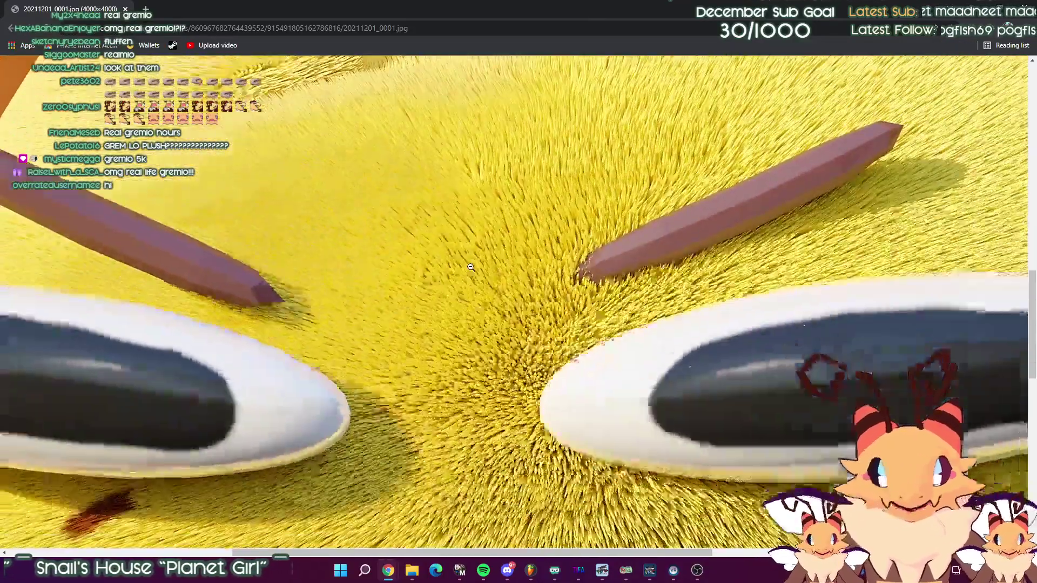
scroll(629, 226, "down", 2)
scroll(519, 307, "down", 5)
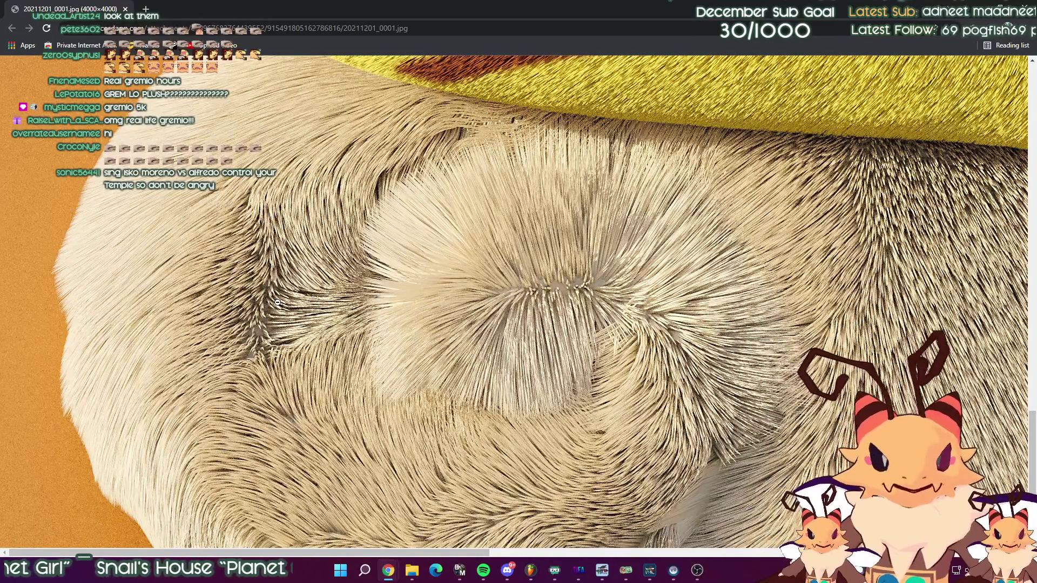
left_click(615, 288)
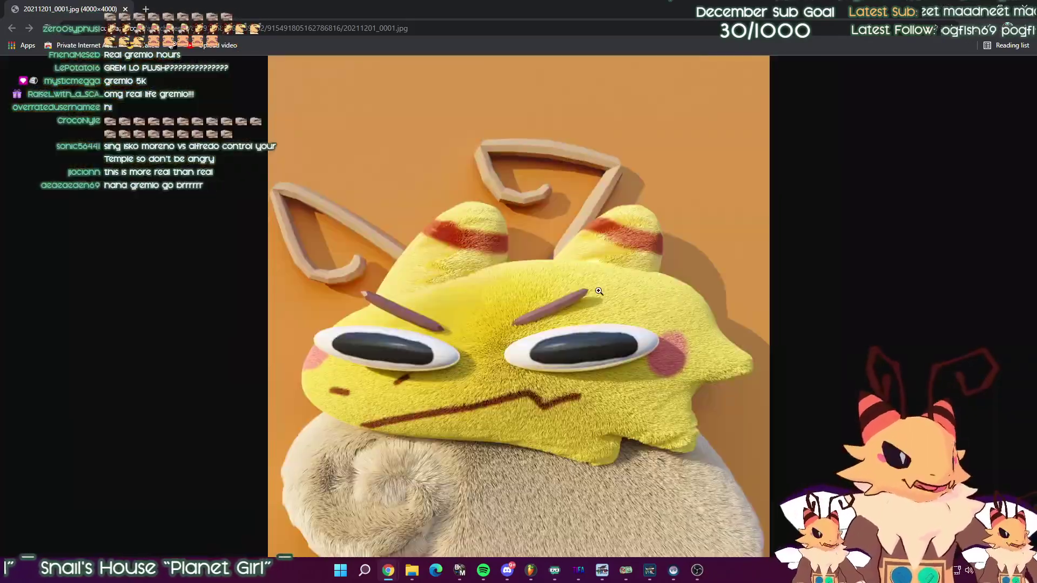